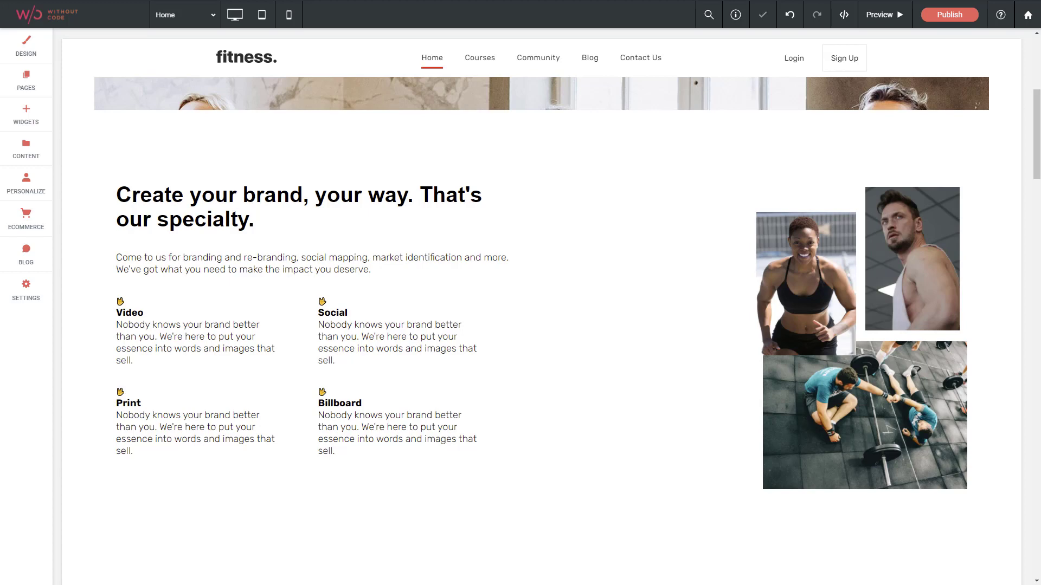
# - Open the "Create your brand, your way" section of the Home page for editing in Flex Mode
pyautogui.scroll(-1, 541, 332)
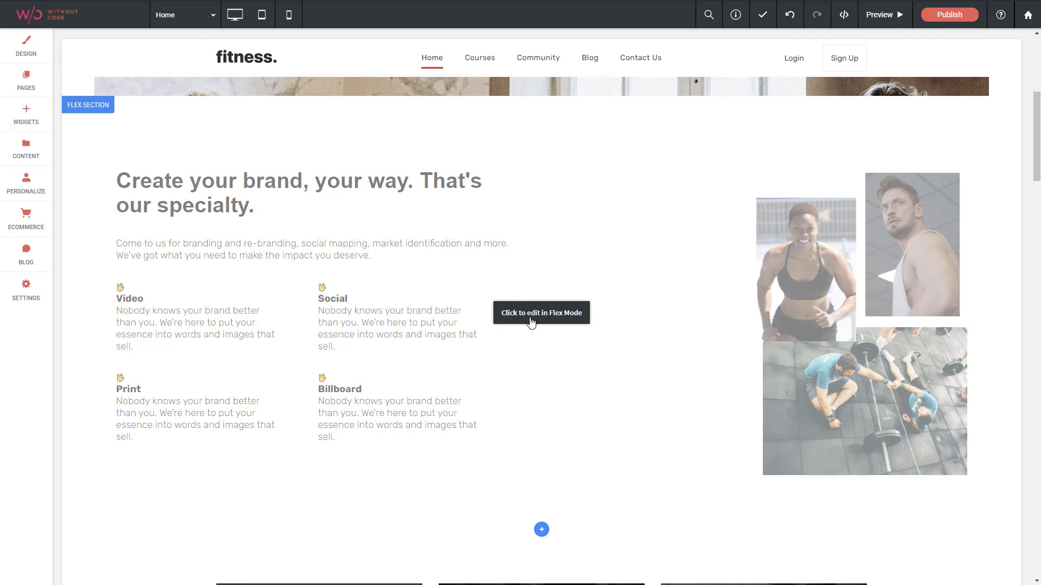
pyautogui.click(531, 322)
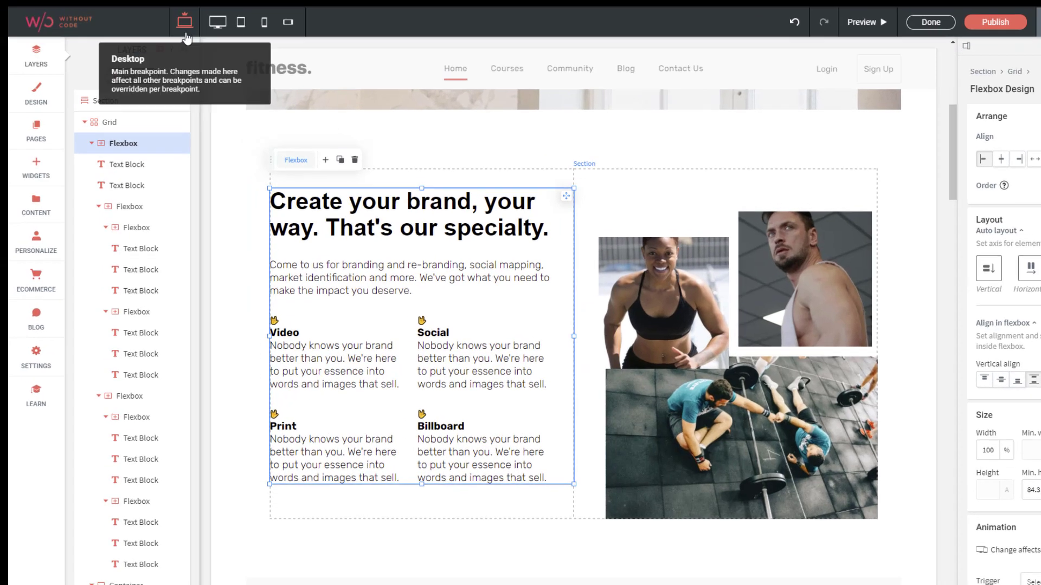
pyautogui.scroll(-1, 720, 388)
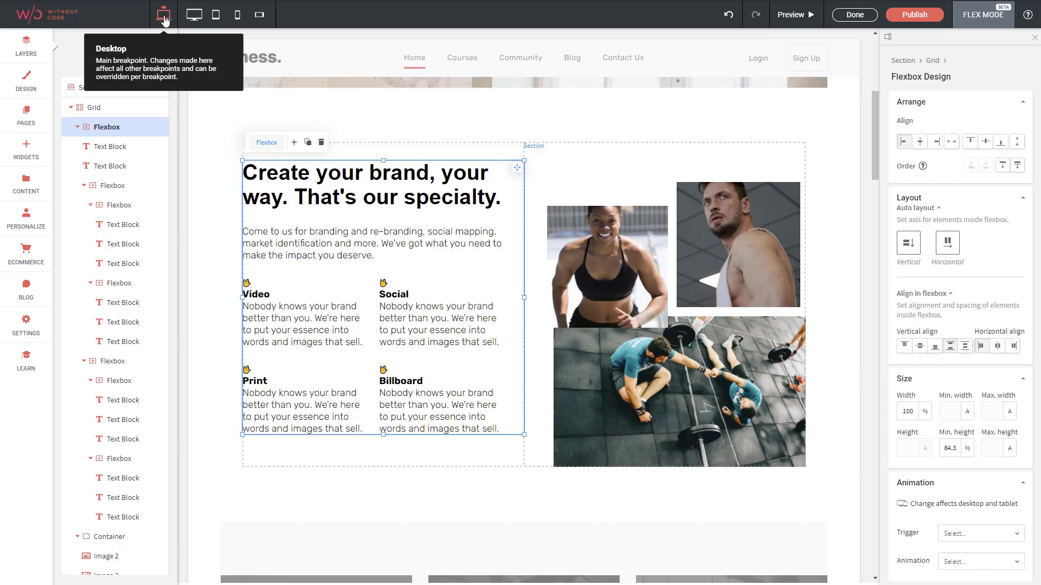
# - View the section at the large desktop and tablet breakpoints, and return to the main Desktop breakpoint
pyautogui.click(196, 19)
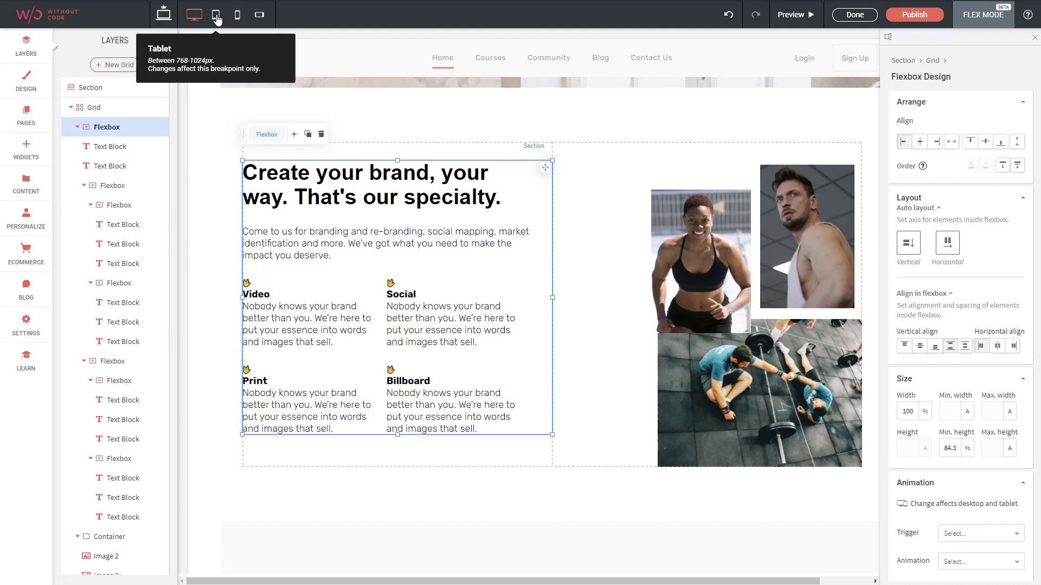
pyautogui.click(217, 19)
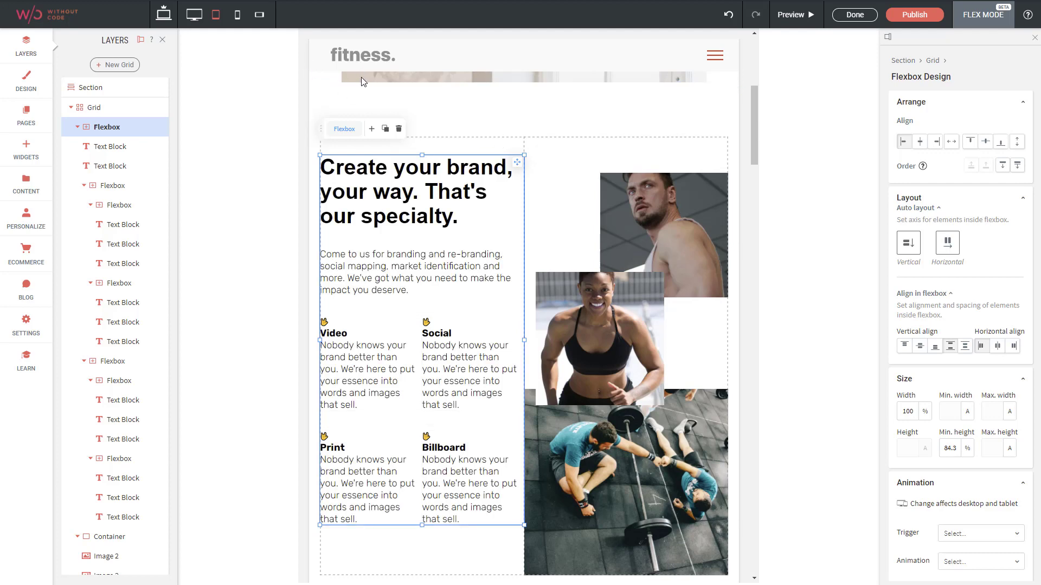
pyautogui.click(163, 17)
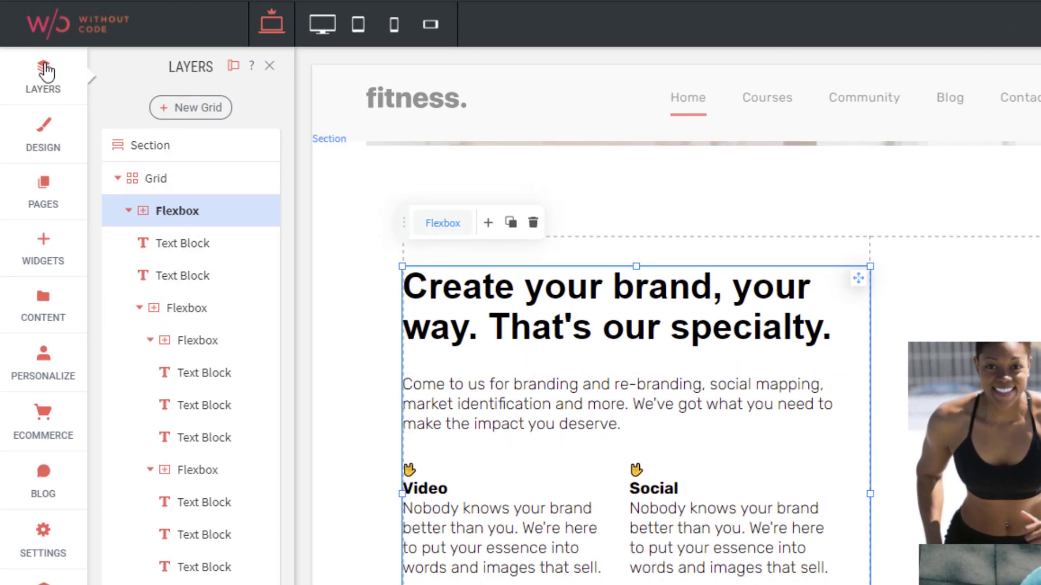
# - Hide the layer list and show it again
pyautogui.click(271, 67)
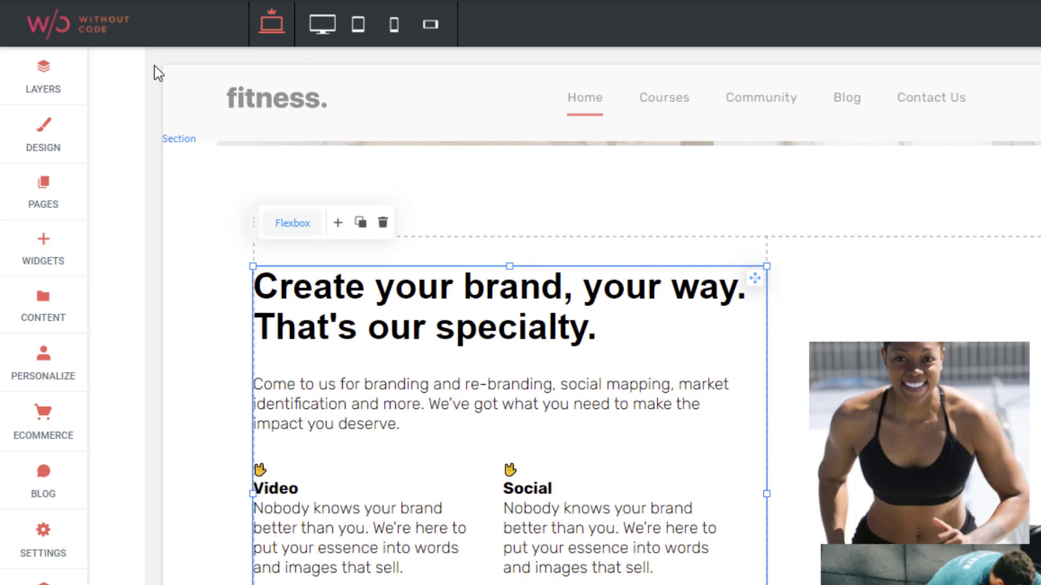
pyautogui.click(37, 82)
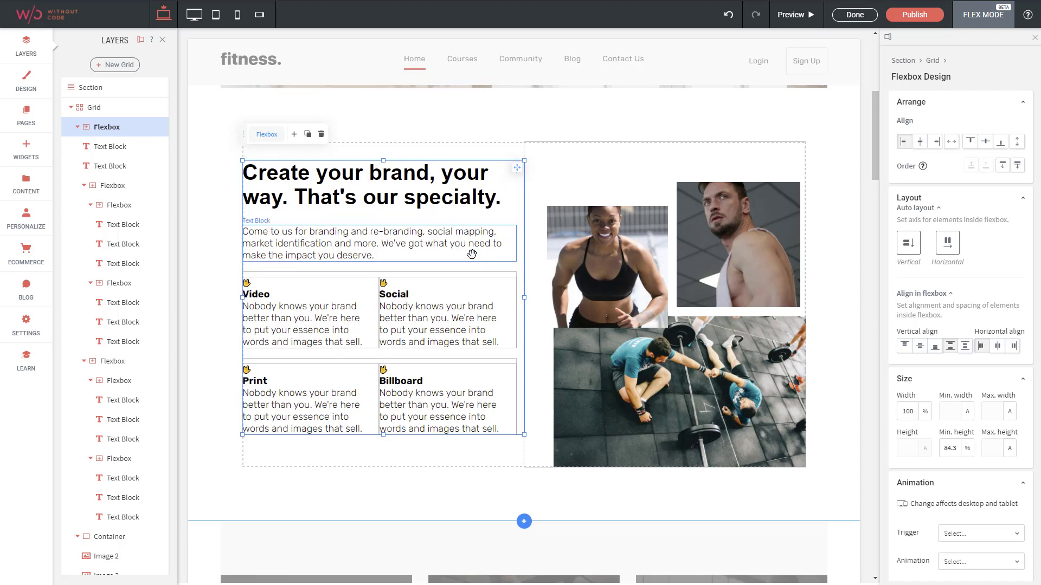
# - Inspect the design settings of the intro paragraph, the heading, the outer flexbox and the nested flexboxes around Video and Social
pyautogui.click(389, 262)
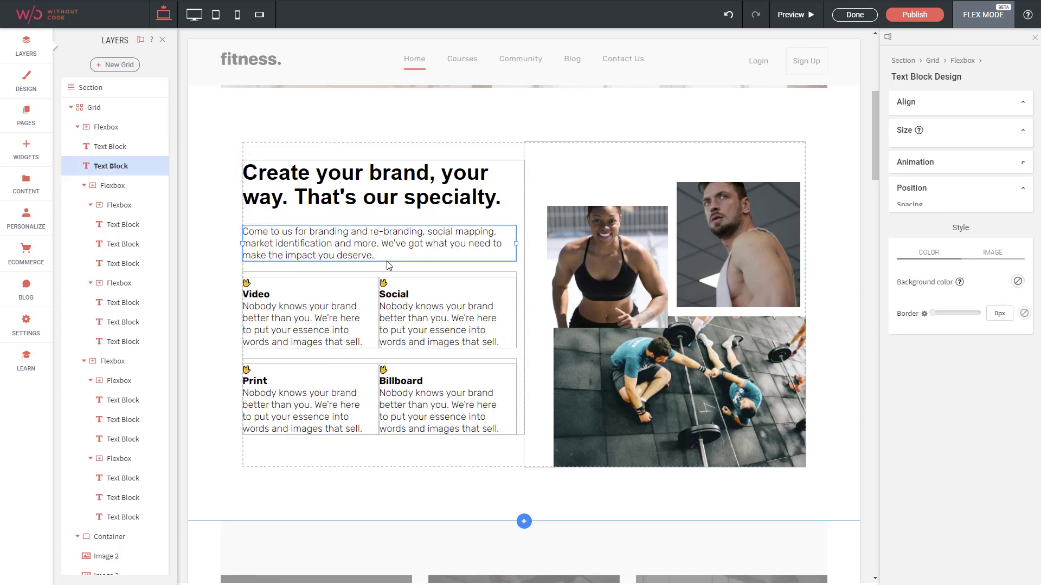
pyautogui.click(434, 189)
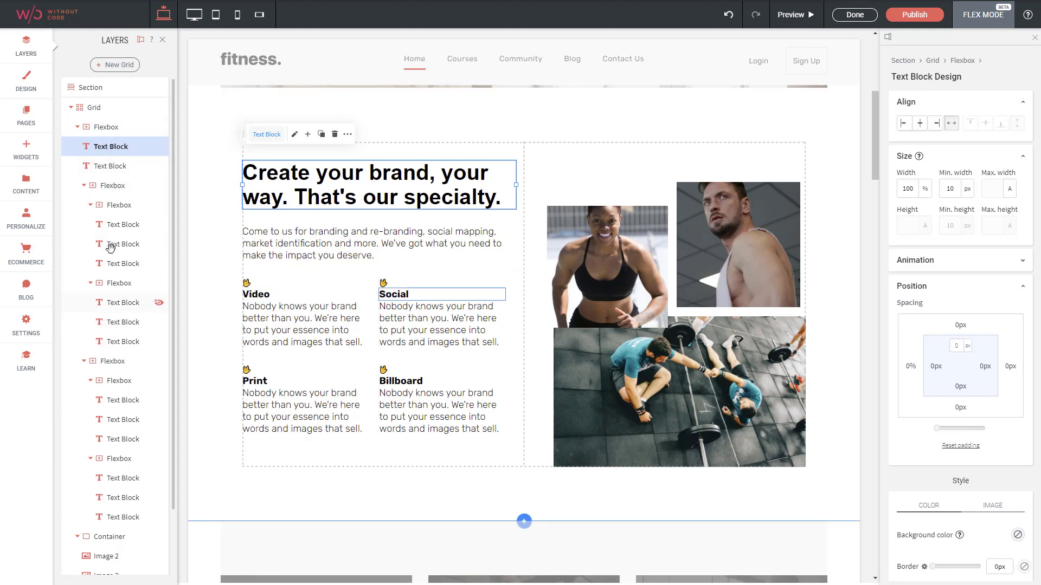
pyautogui.click(107, 127)
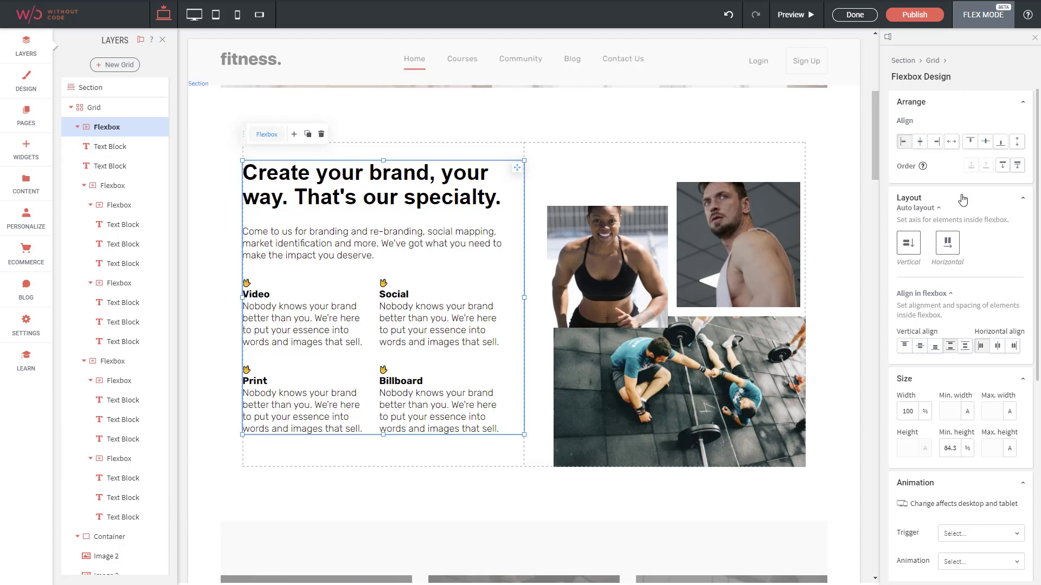
pyautogui.click(104, 147)
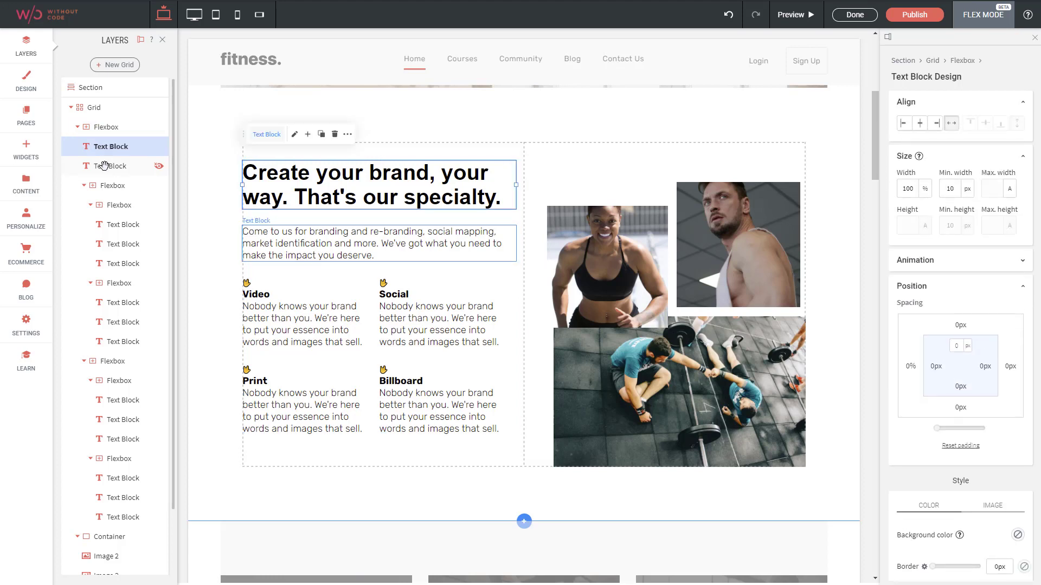
pyautogui.click(105, 165)
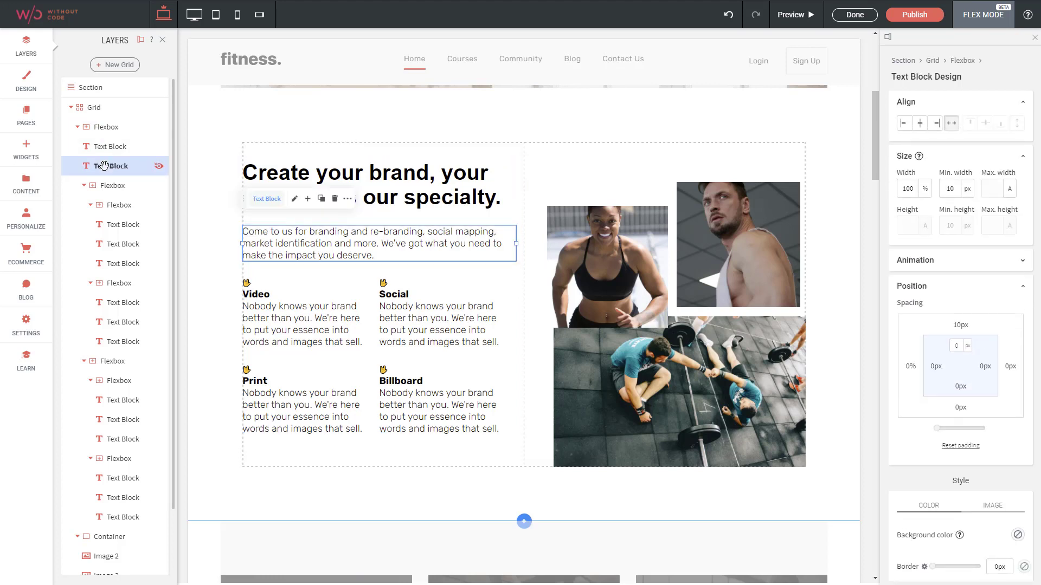
pyautogui.click(113, 190)
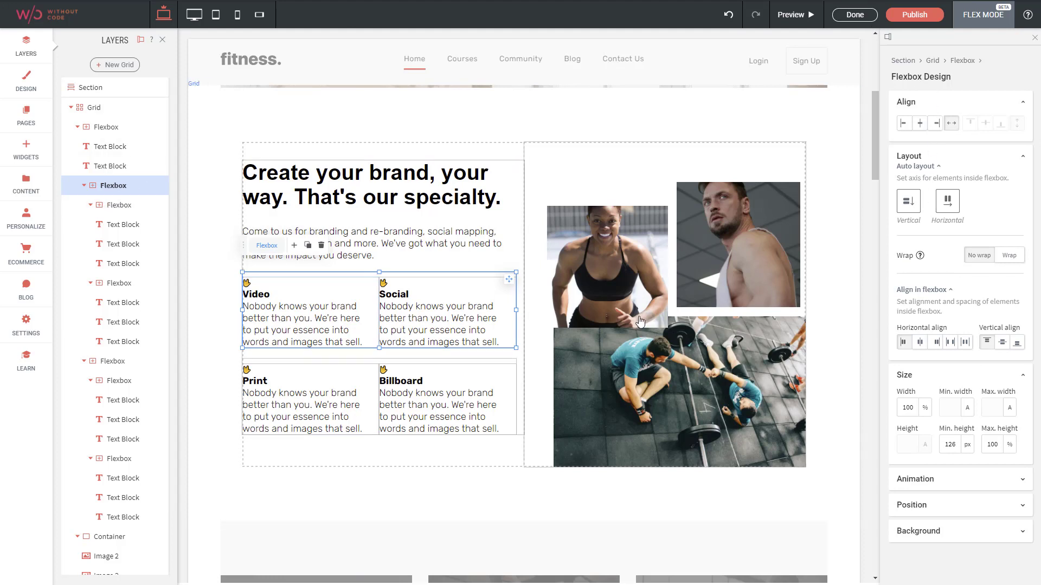
pyautogui.click(111, 205)
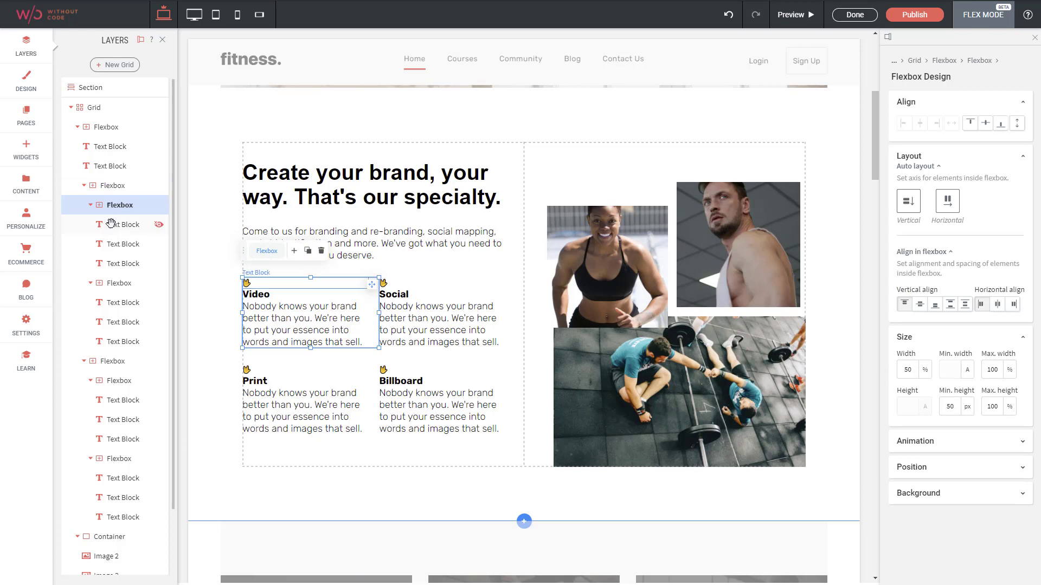
# - Open the name of the flexbox holding Video and Social for editing, leave it, and show the woman's image settings
pyautogui.click(107, 186)
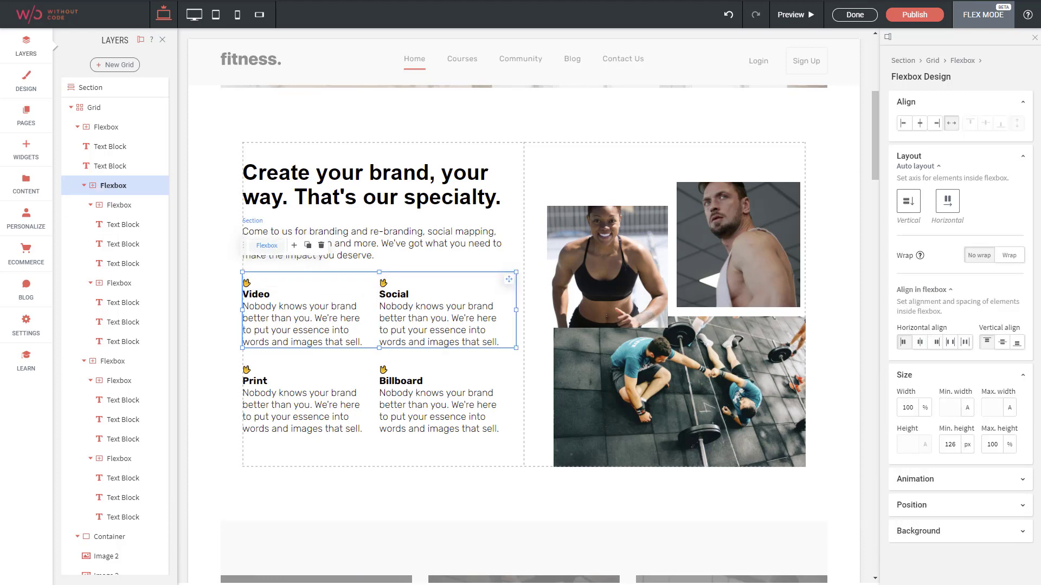
pyautogui.doubleClick(105, 186)
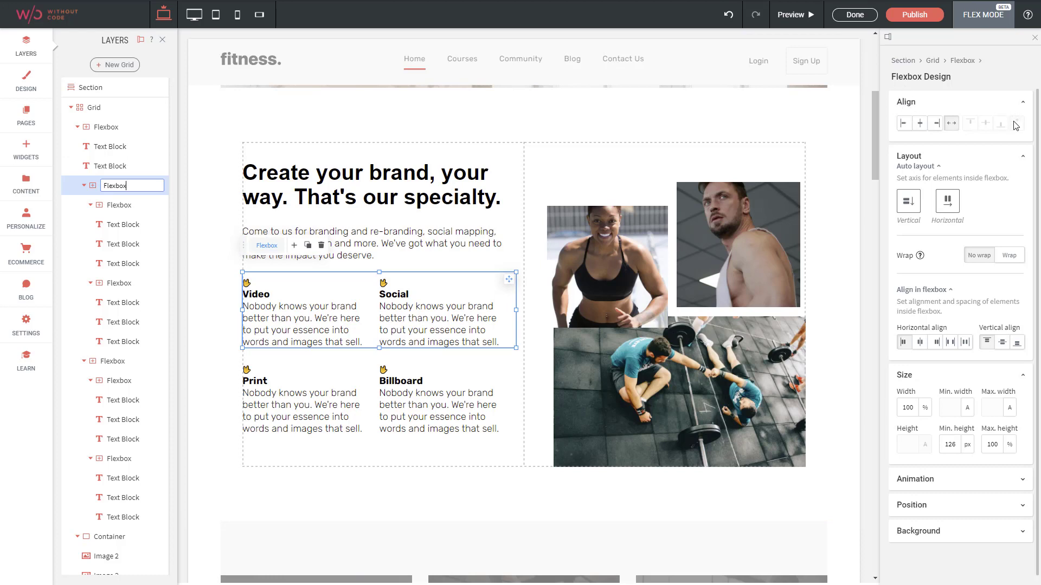
pyautogui.click(630, 262)
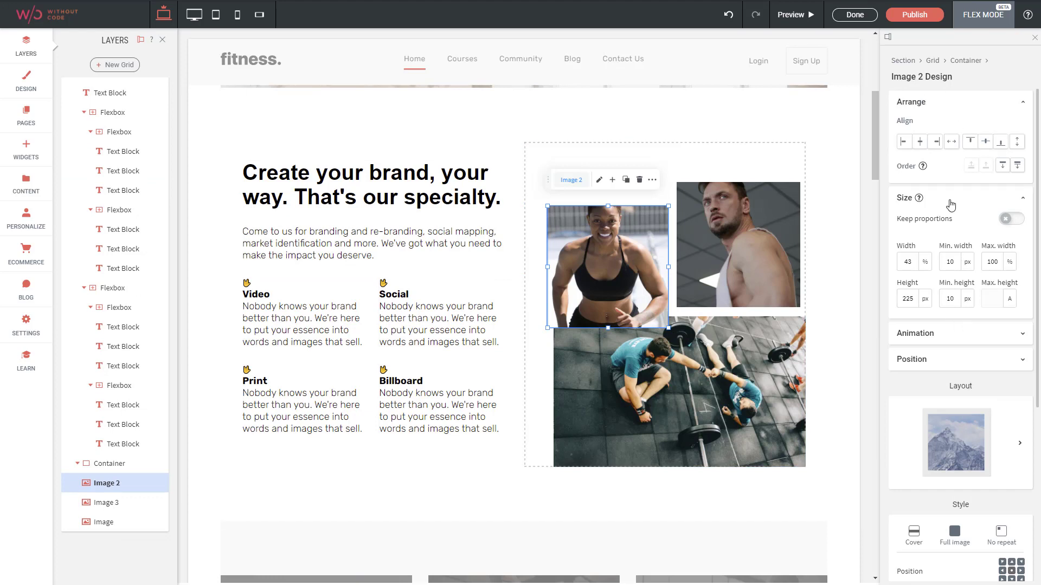
# - Select the outer text flexbox, move its floating toolbar slightly higher, and show its parent elements
pyautogui.click(374, 271)
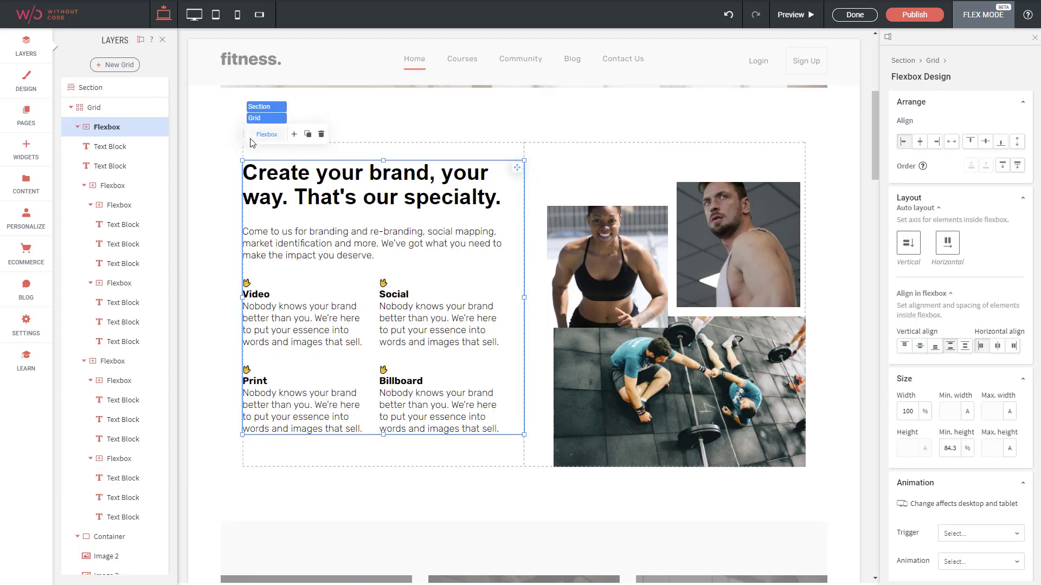
pyautogui.moveTo(245, 134); pyautogui.dragTo(241, 121)
pyautogui.moveTo(262, 124)
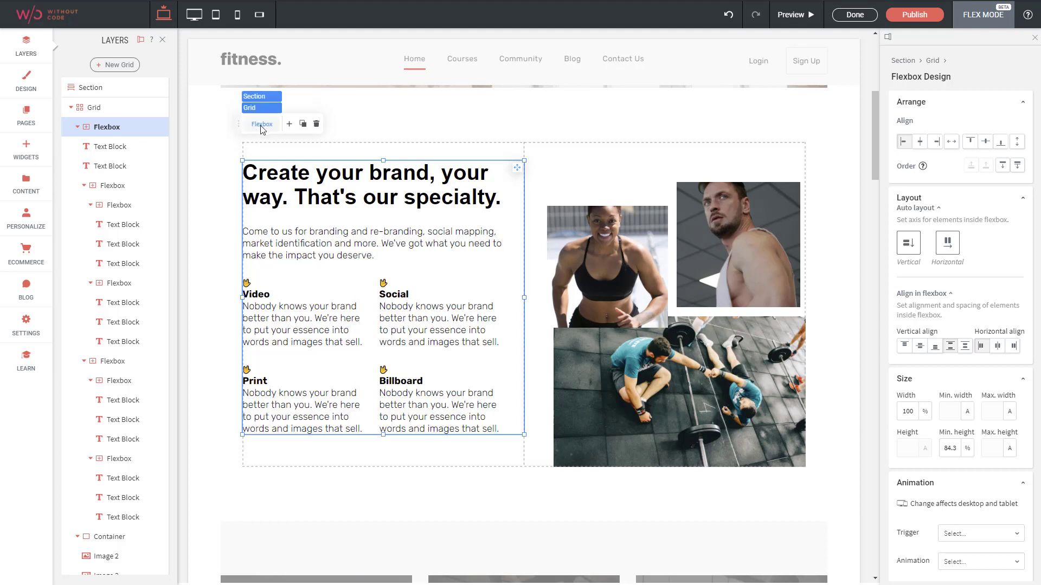
# - Browse the widgets that can be added to the outer flexbox without adding any, and move its floating toolbar further up
pyautogui.click(289, 126)
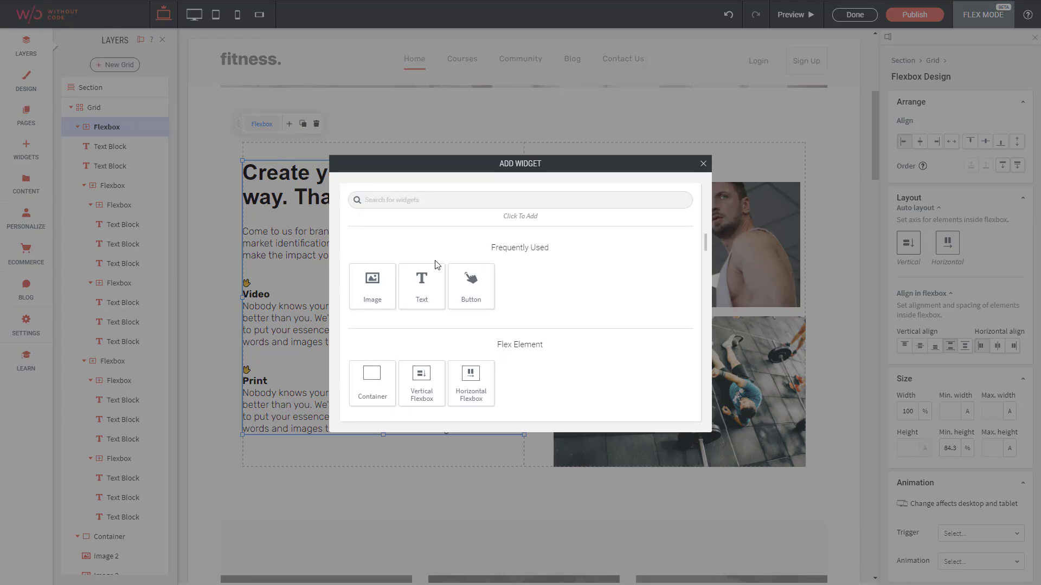
pyautogui.scroll(-3, 415, 267)
pyautogui.scroll(3, 415, 267)
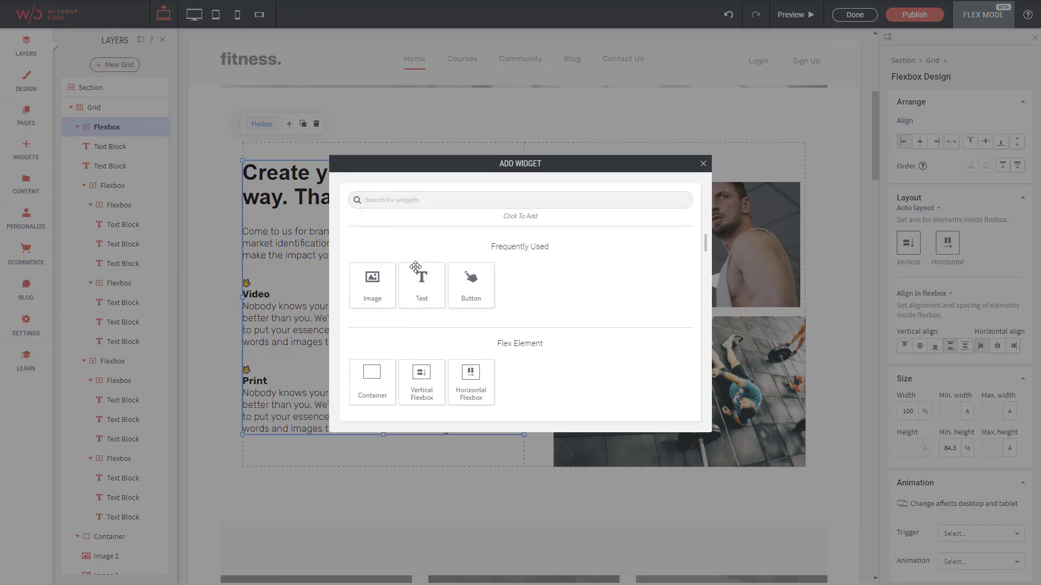
pyautogui.scroll(-5, 530, 295)
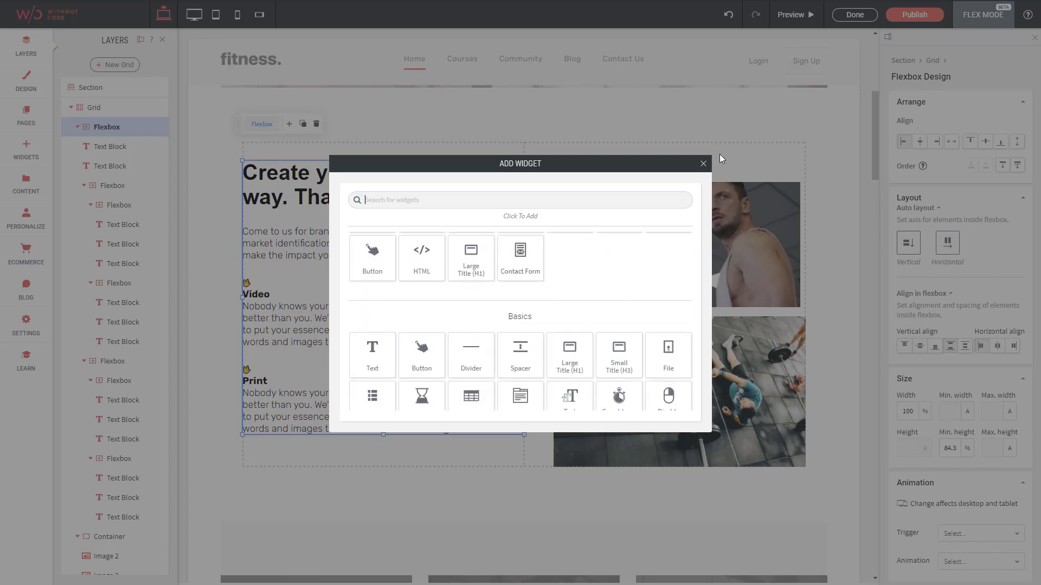
pyautogui.click(702, 164)
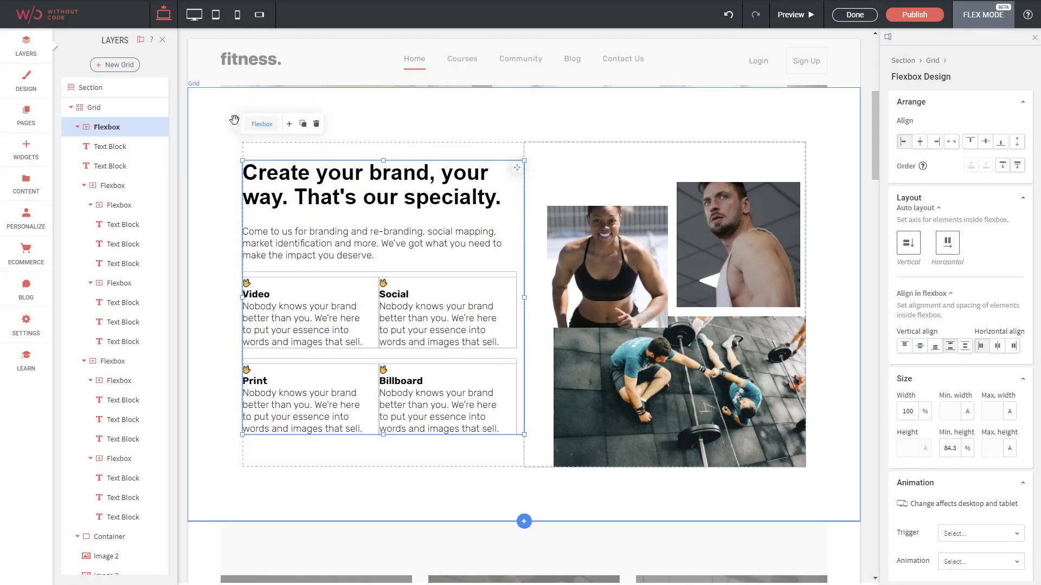
pyautogui.moveTo(343, 136); pyautogui.dragTo(238, 112)
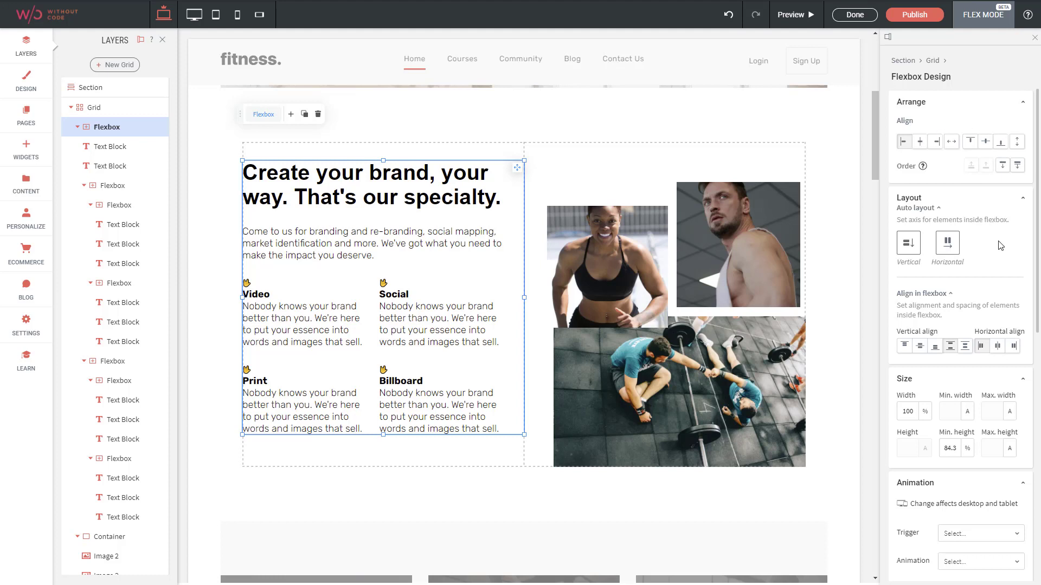
# - Review the outer flexbox's layout, size, animation, position and background settings
pyautogui.scroll(-2, 997, 249)
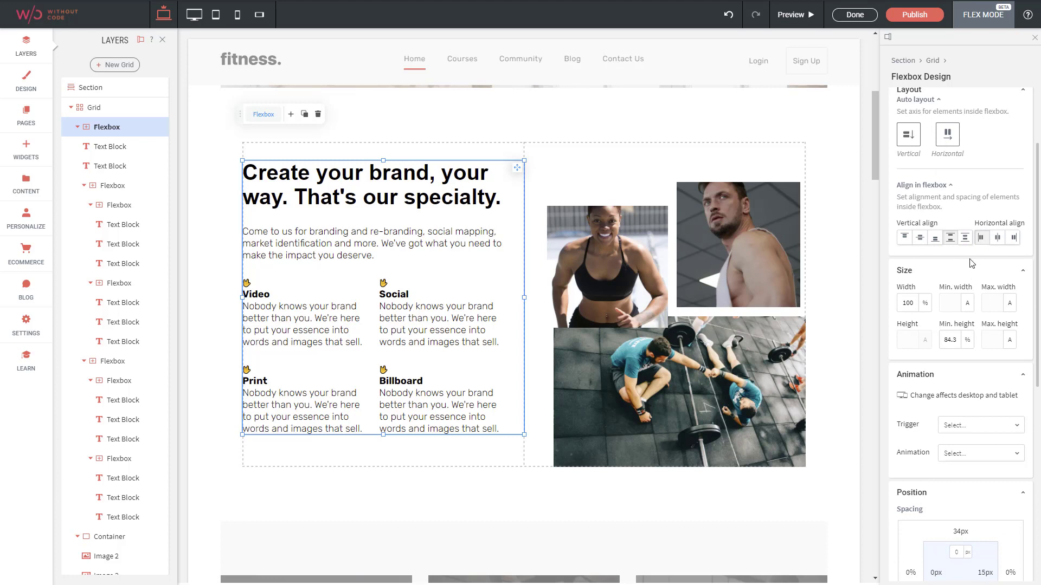
pyautogui.scroll(-2, 998, 192)
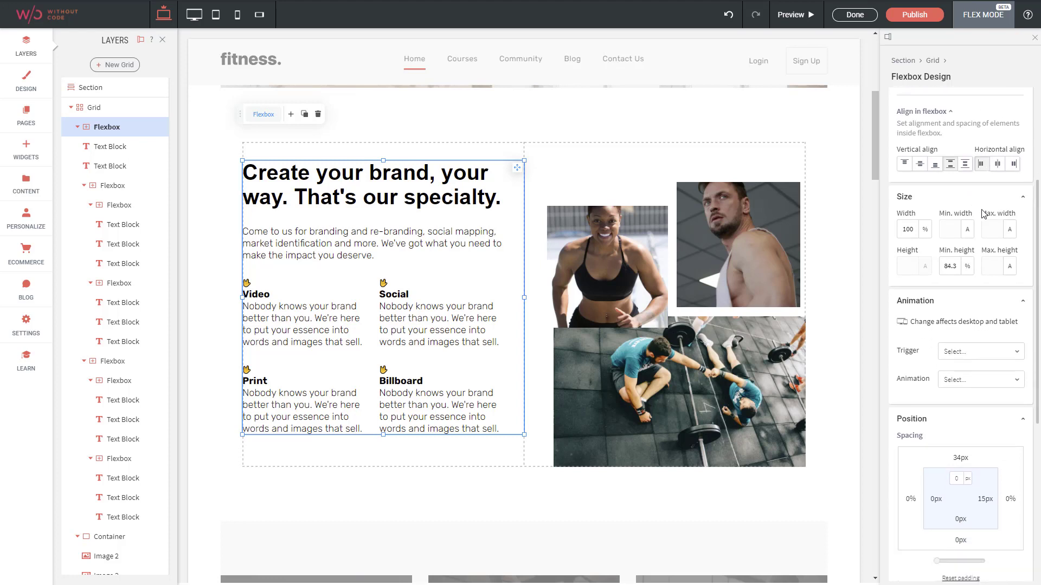
pyautogui.scroll(-4, 961, 307)
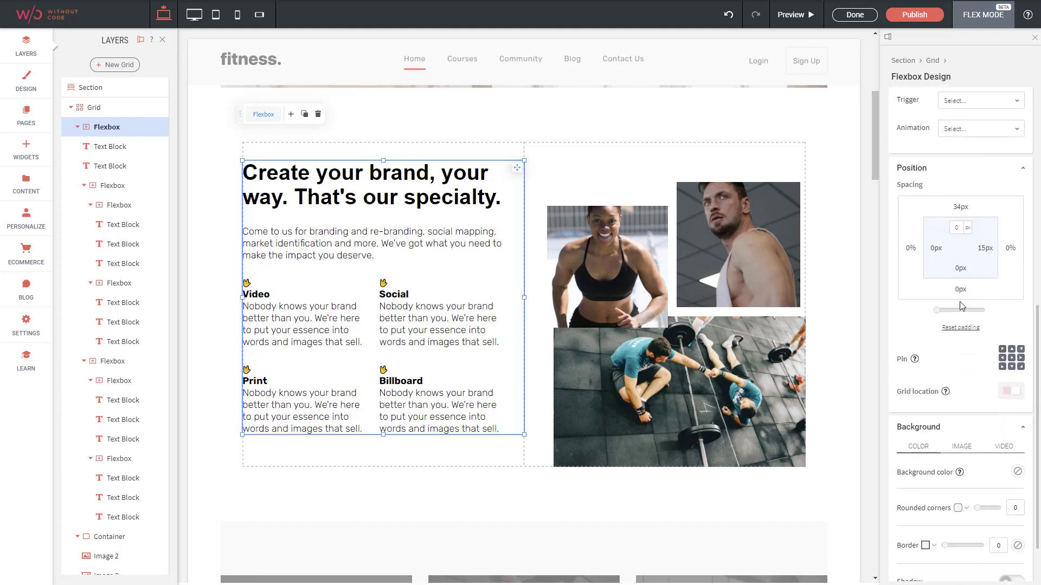
pyautogui.scroll(6, 968, 300)
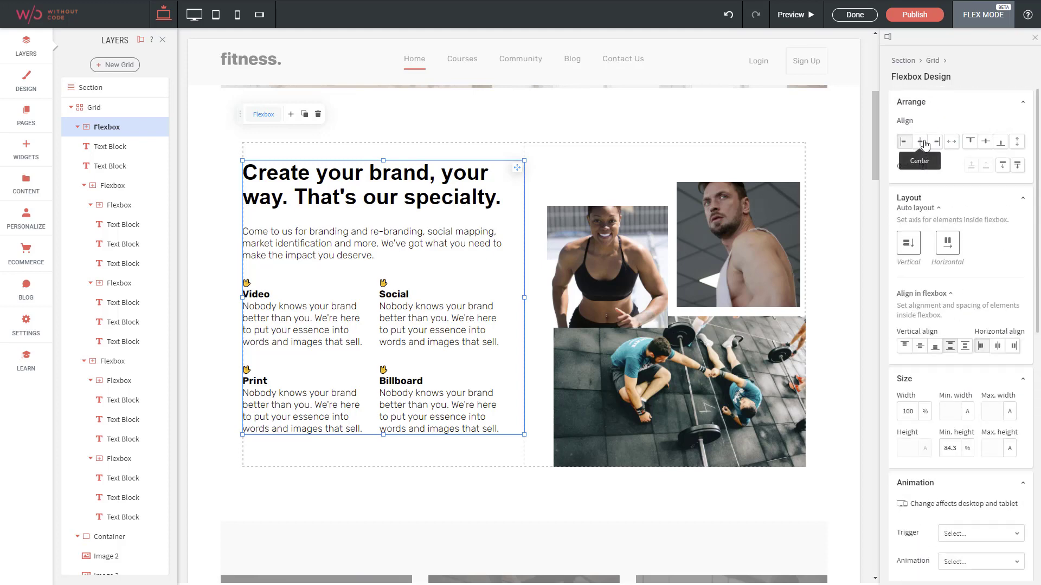
# - Select the heading text block, try left alignment on it, and restore its full-width alignment
pyautogui.click(104, 146)
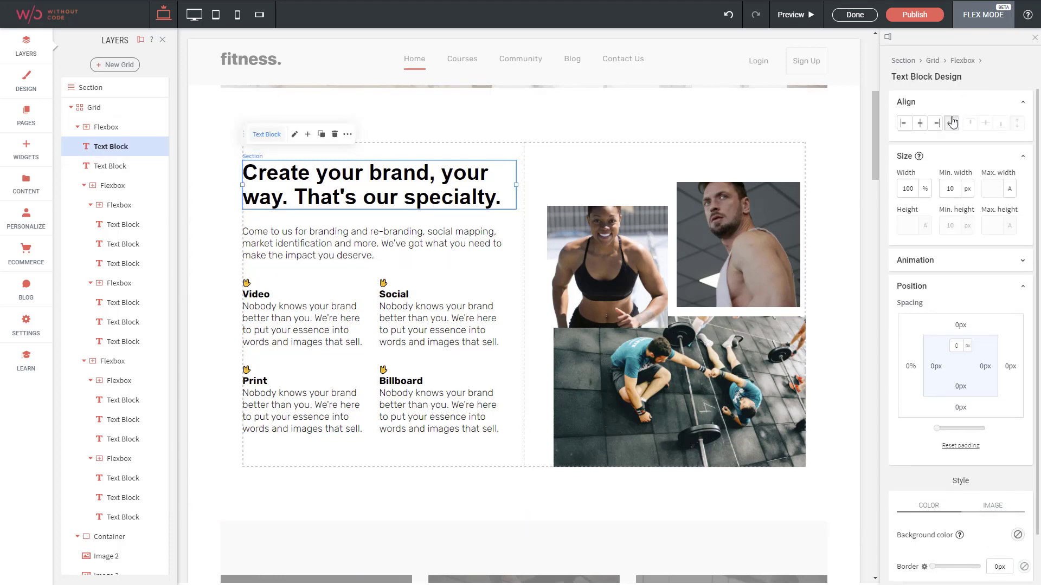
pyautogui.click(904, 127)
pyautogui.click(954, 130)
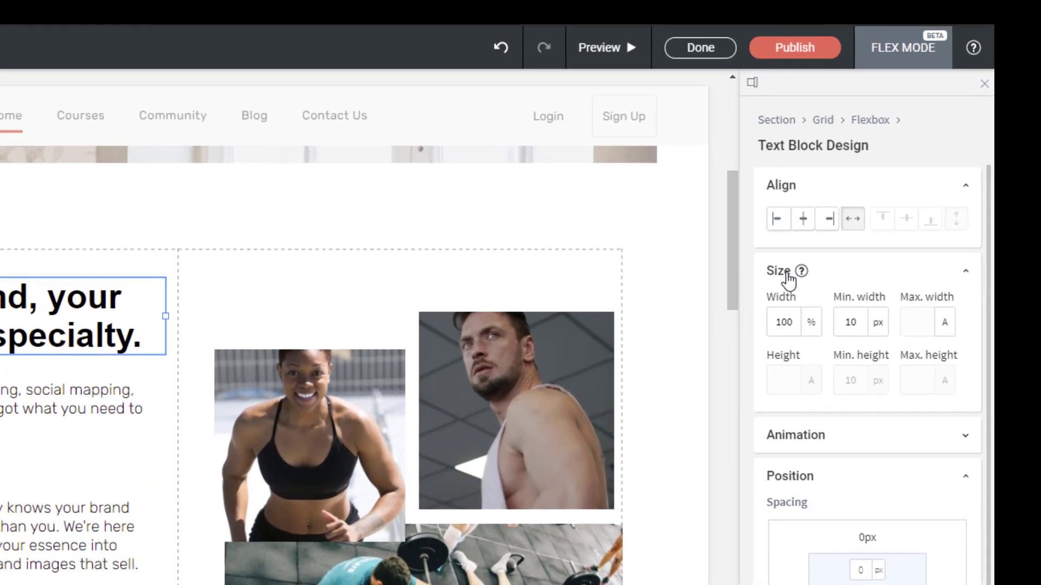
# - Examine the heading text block's size settings and read the explanation of the available size units
pyautogui.moveTo(919, 159)
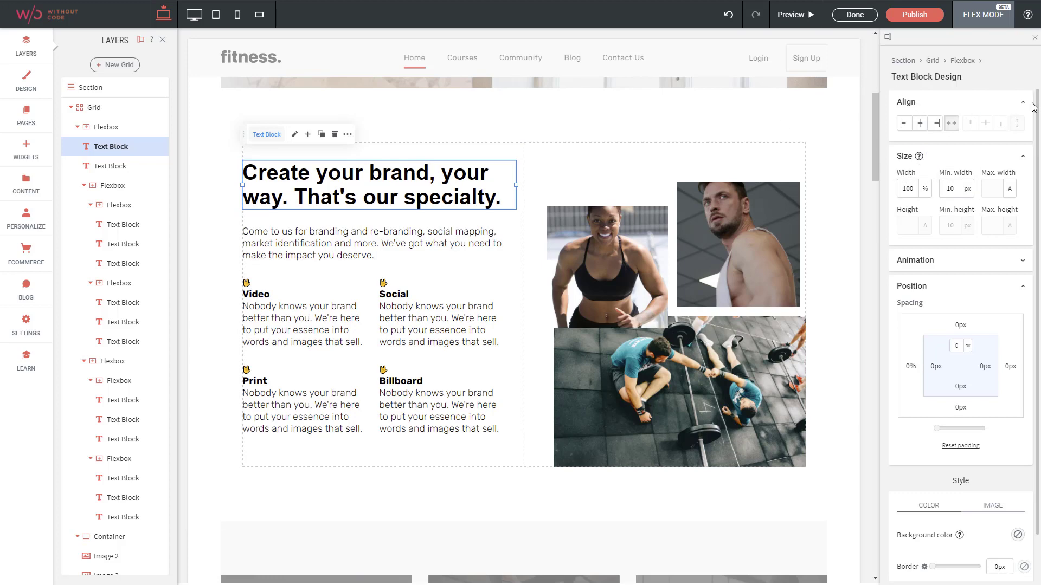
pyautogui.moveTo(1036, 103)
pyautogui.mouseDown()
pyautogui.moveTo(738, 113)
pyautogui.moveTo(1039, 117)
pyautogui.mouseUp()
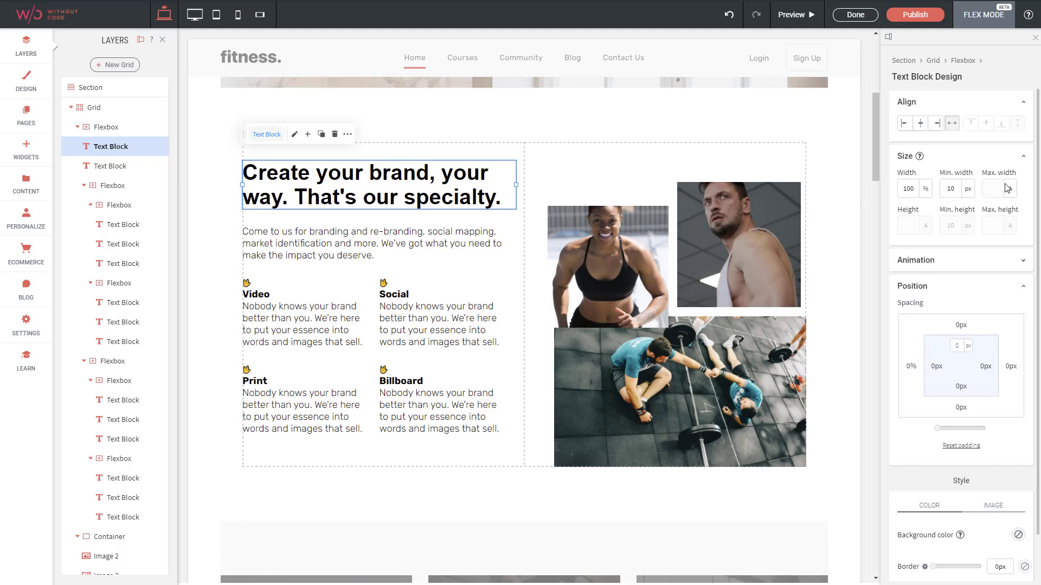
pyautogui.moveTo(920, 161)
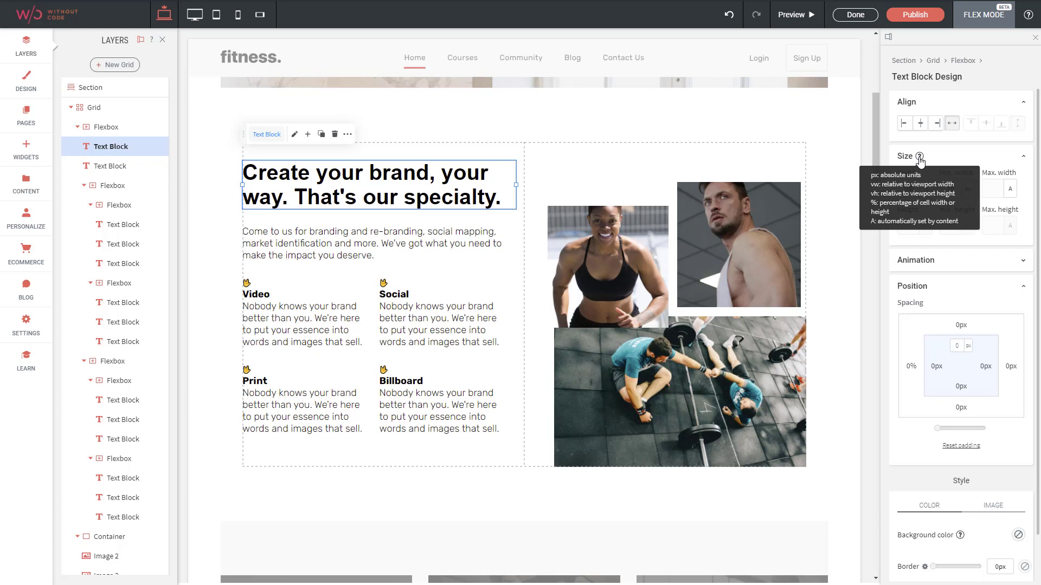
# - Review the outer flexbox's layout and size settings, and the parent grid's columns, rows, minimum height and spacing
pyautogui.click(101, 126)
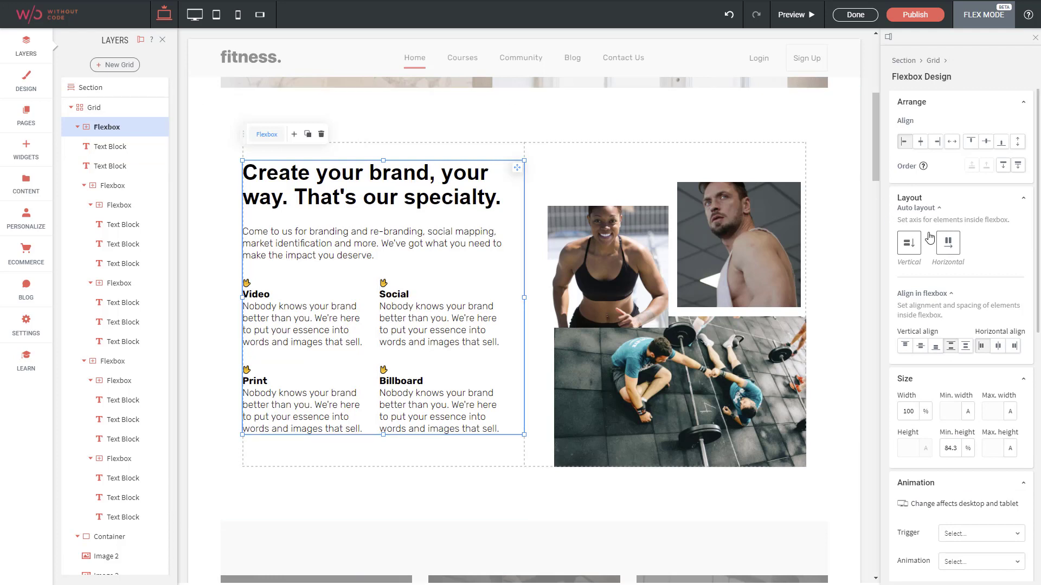
pyautogui.scroll(-5, 1018, 214)
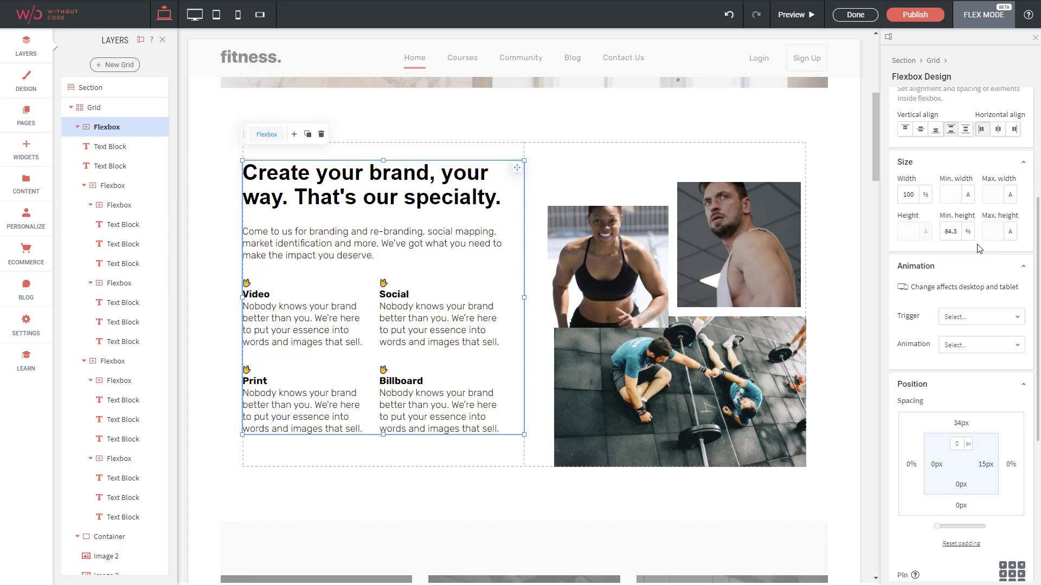
pyautogui.click(88, 106)
pyautogui.scroll(-2, 959, 236)
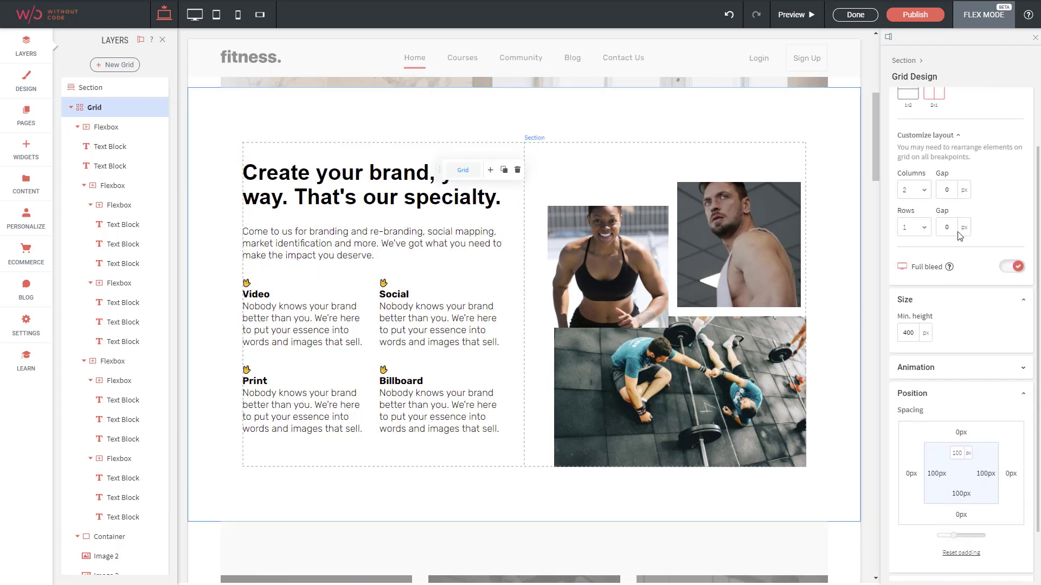
pyautogui.scroll(-2, 960, 236)
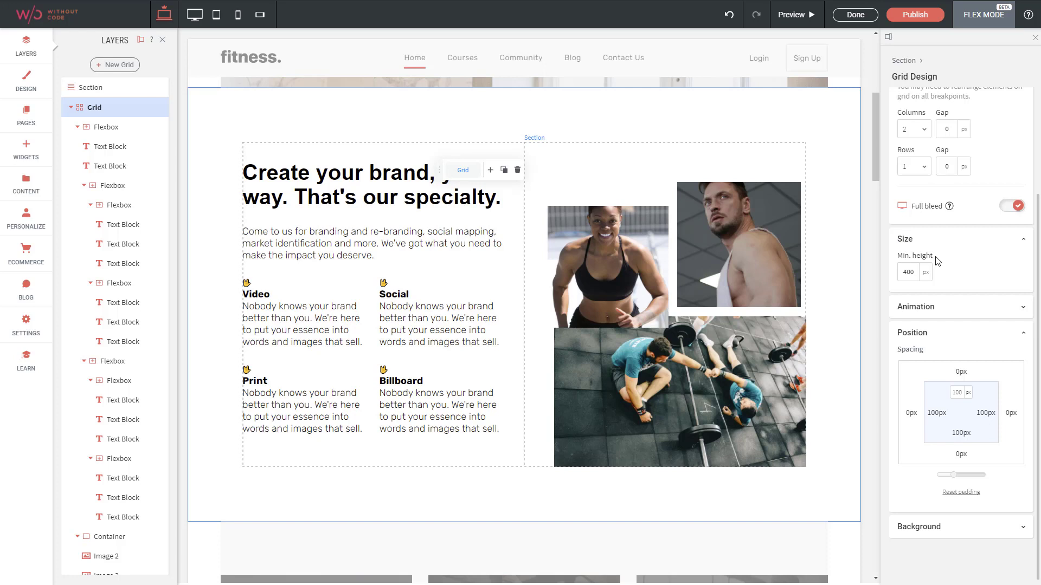
# - Examine the size, animation trigger, animation effect and position settings of the image of the woman in black, without choosing any animation
pyautogui.click(598, 247)
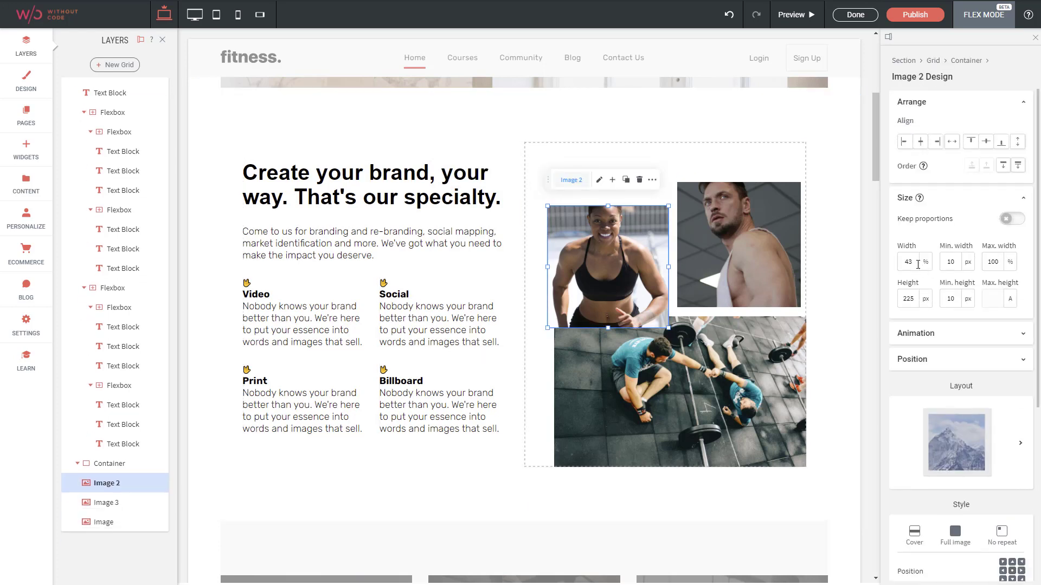
pyautogui.moveTo(919, 199)
pyautogui.click(1022, 333)
pyautogui.scroll(-2, 1011, 316)
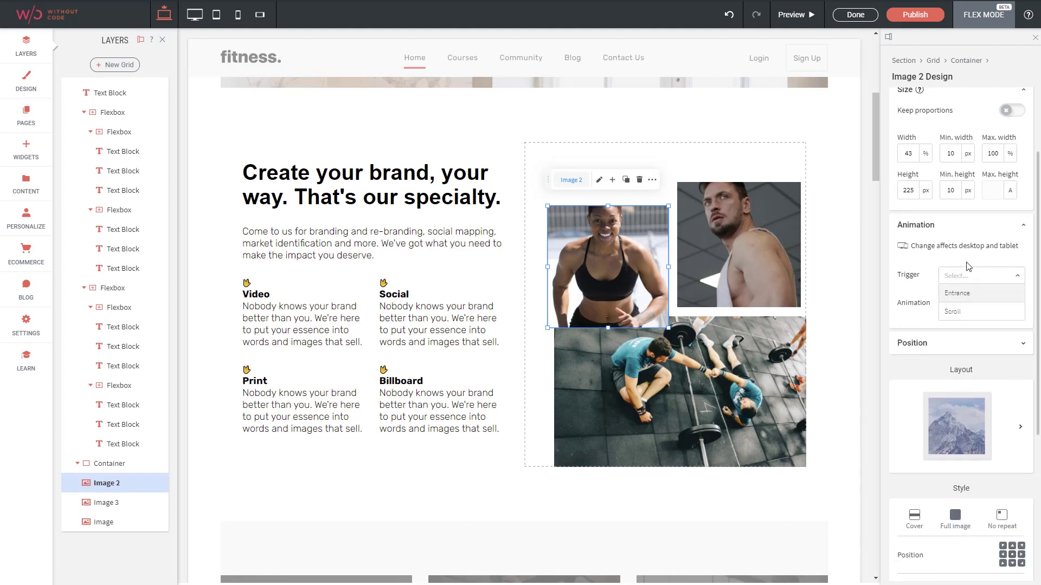
pyautogui.click(975, 276)
pyautogui.click(957, 317)
pyautogui.click(960, 304)
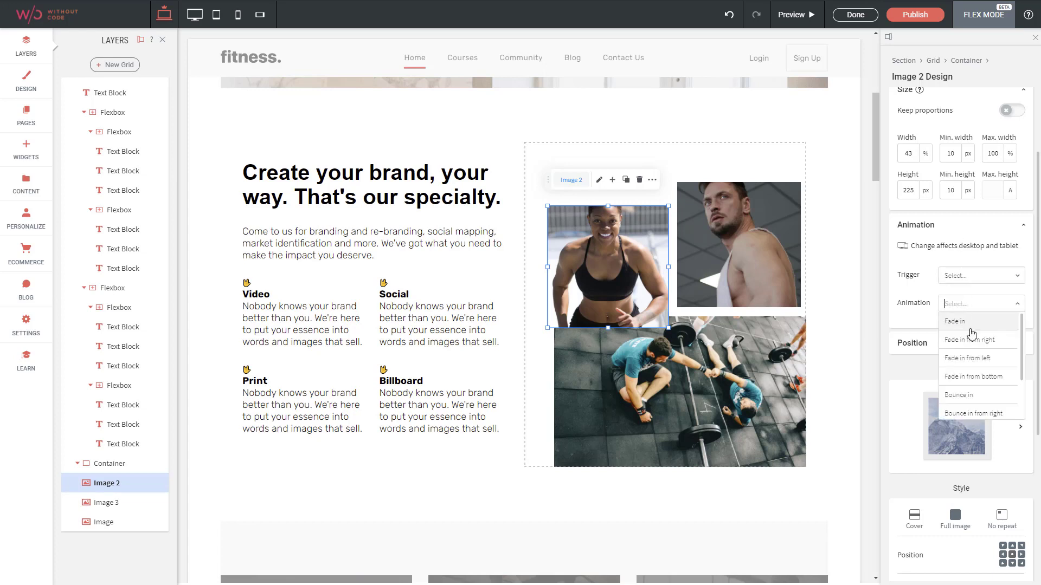
pyautogui.click(959, 241)
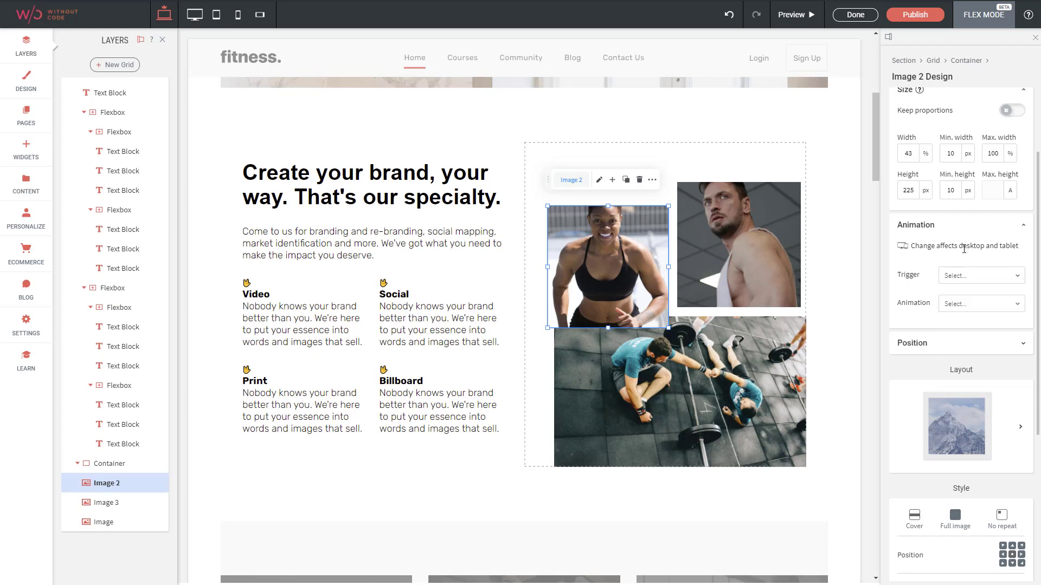
pyautogui.scroll(-2, 971, 238)
pyautogui.click(1023, 239)
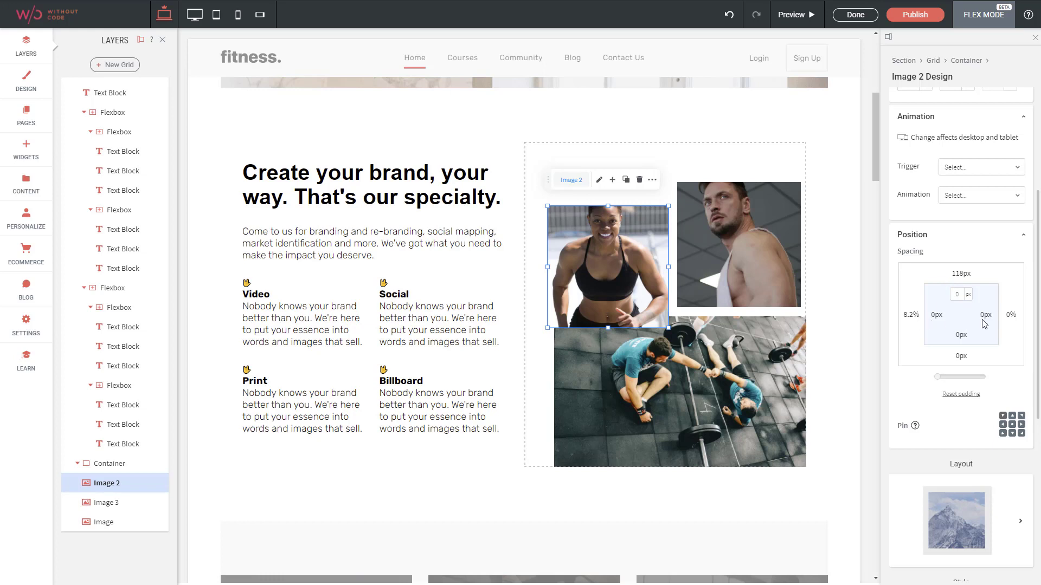
# - Select the grid and review its layout, spacing and background design options
pyautogui.click(302, 106)
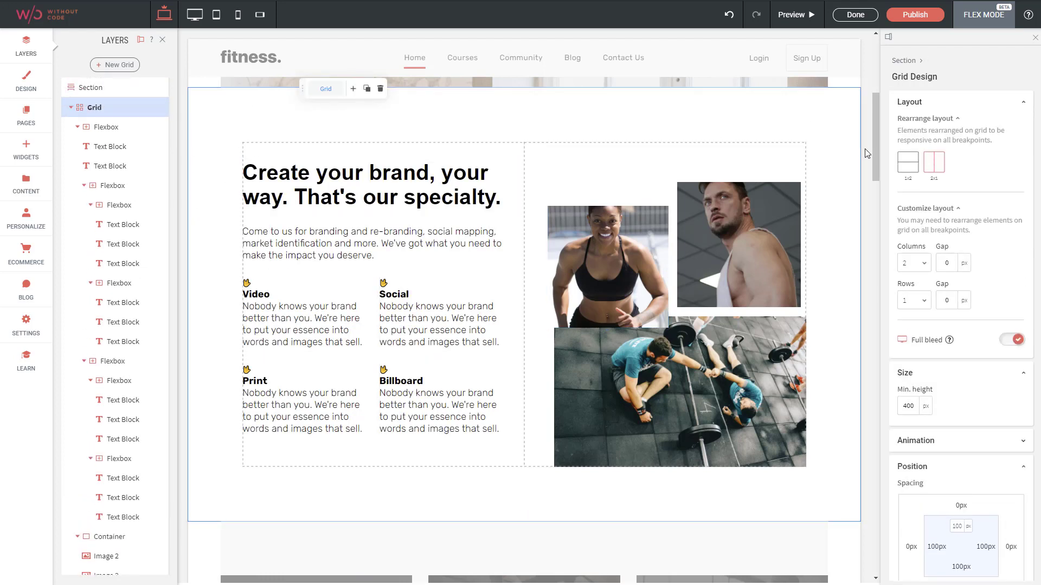
pyautogui.scroll(-3, 1002, 334)
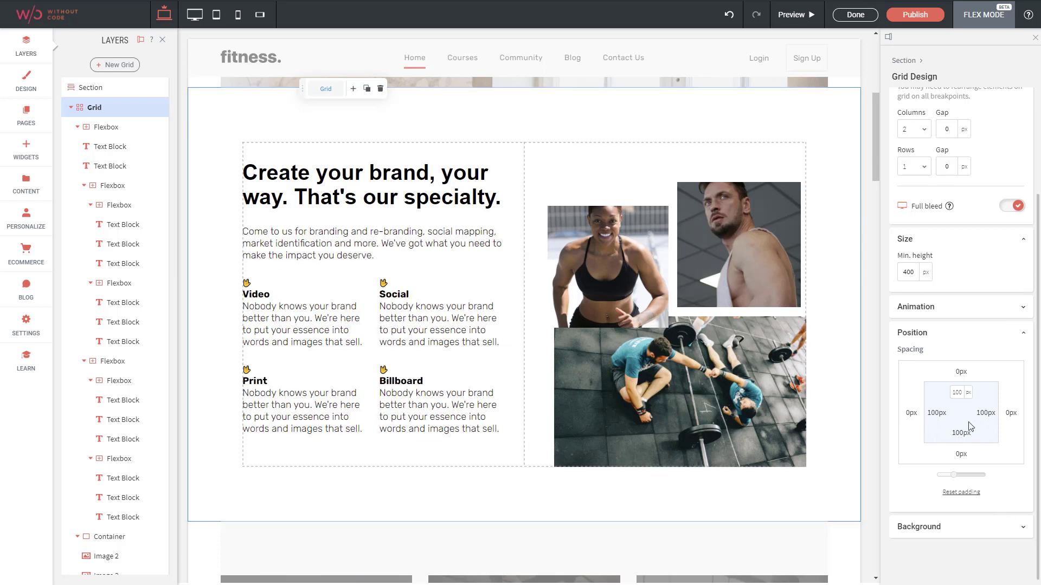
pyautogui.click(1009, 526)
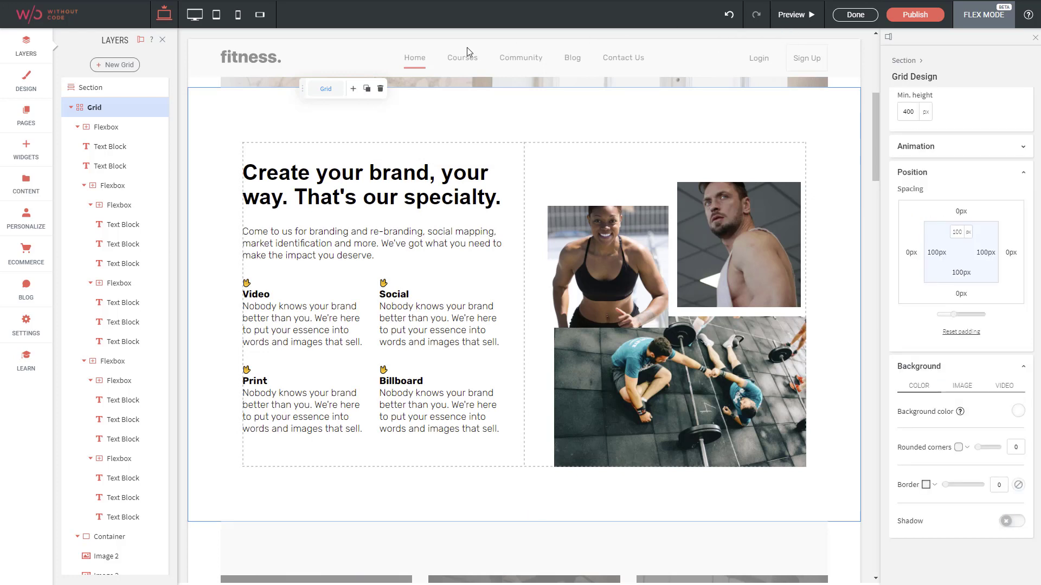
# - Replace the photo of the woman in black with the site image row3-cta-b.jpg
pyautogui.click(605, 230)
pyautogui.scroll(-5, 976, 406)
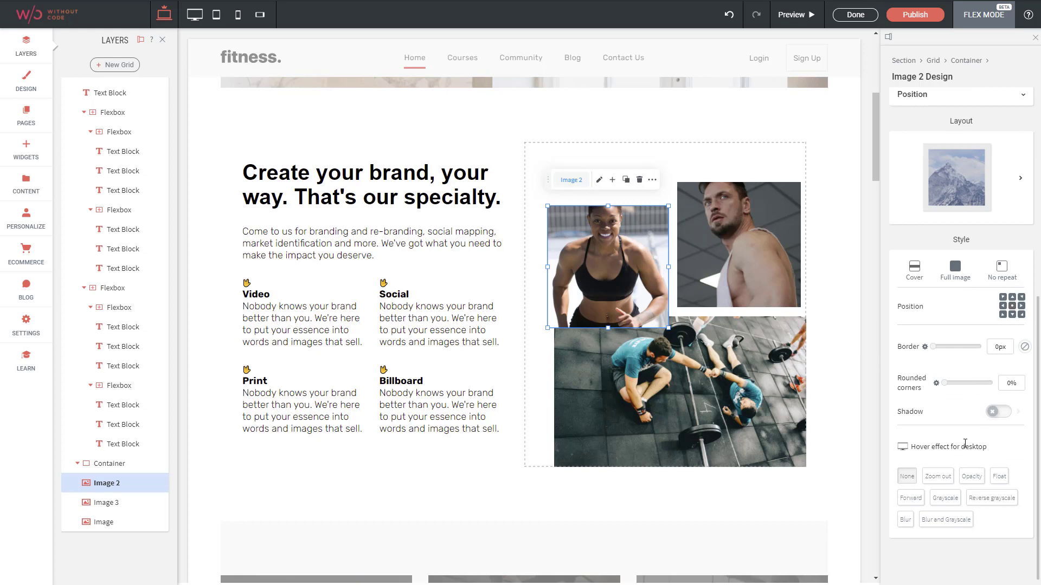
pyautogui.doubleClick(614, 238)
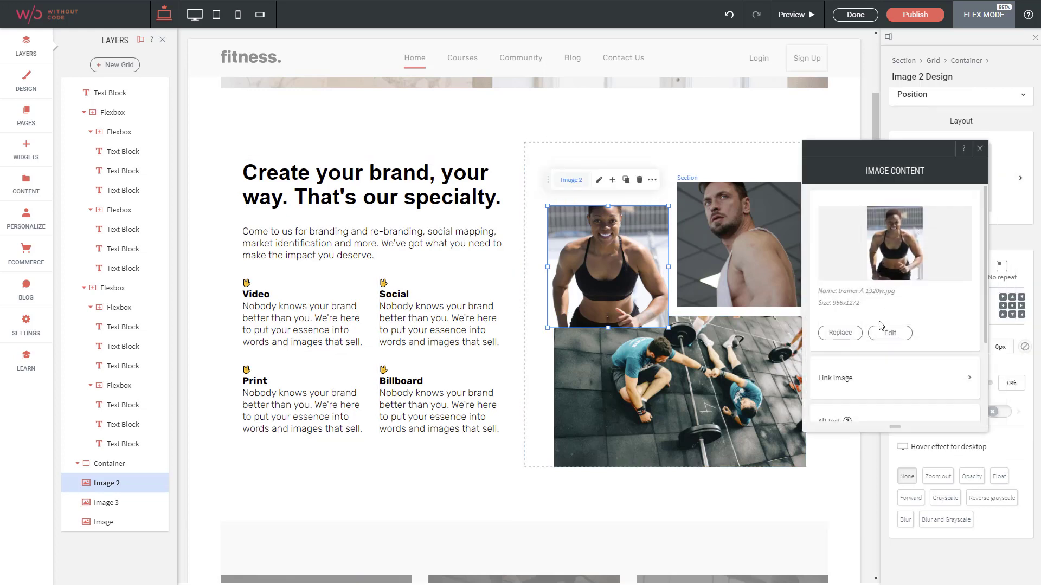
pyautogui.click(834, 338)
pyautogui.moveTo(756, 298)
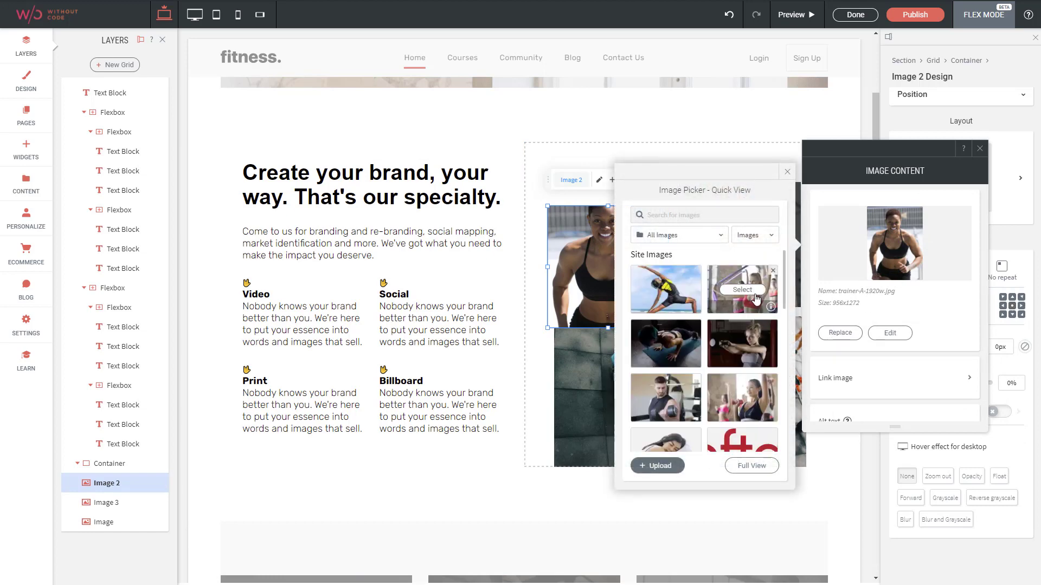
pyautogui.click(749, 347)
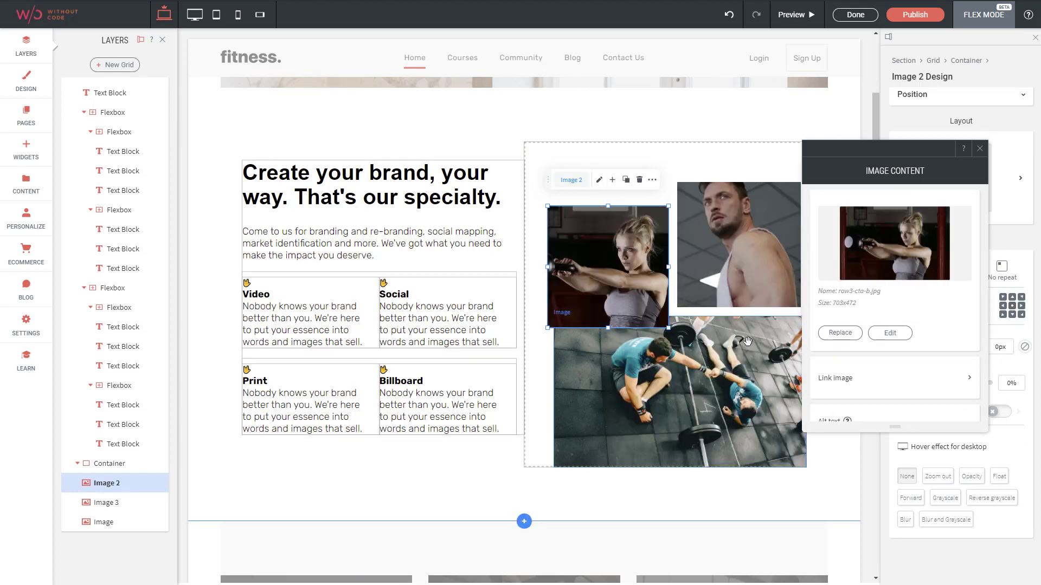
# - Review the replaced image's link, alt text, tooltip and caption options, close its content settings, and return to its arrange and size settings
pyautogui.scroll(-2, 882, 279)
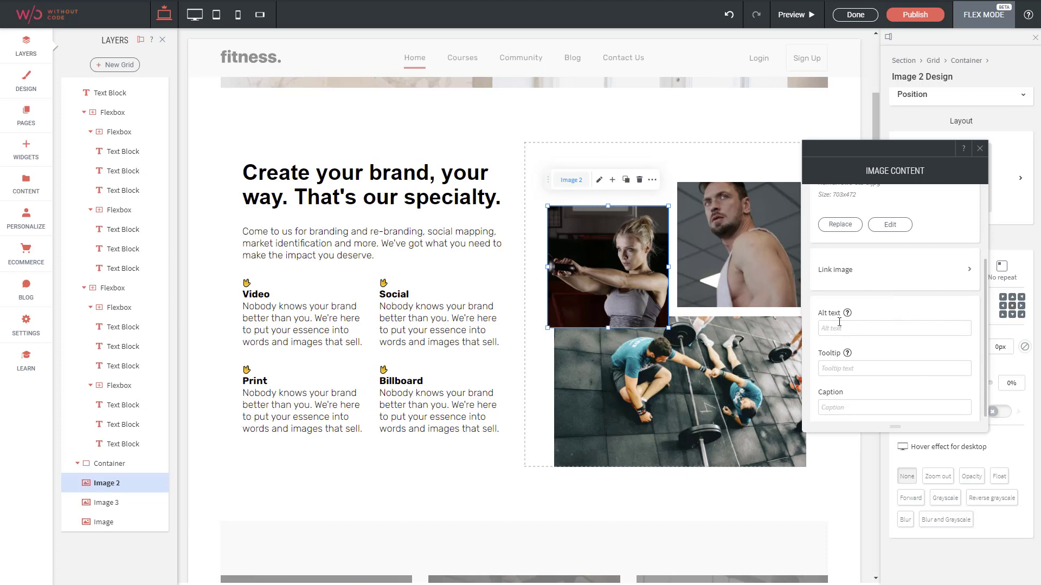
pyautogui.scroll(-1, 845, 322)
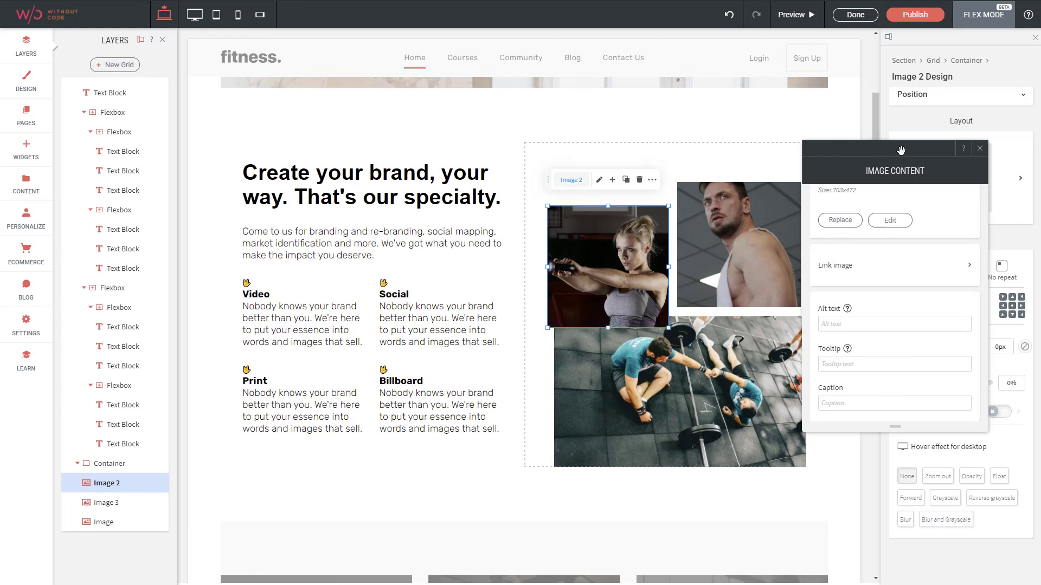
pyautogui.click(980, 149)
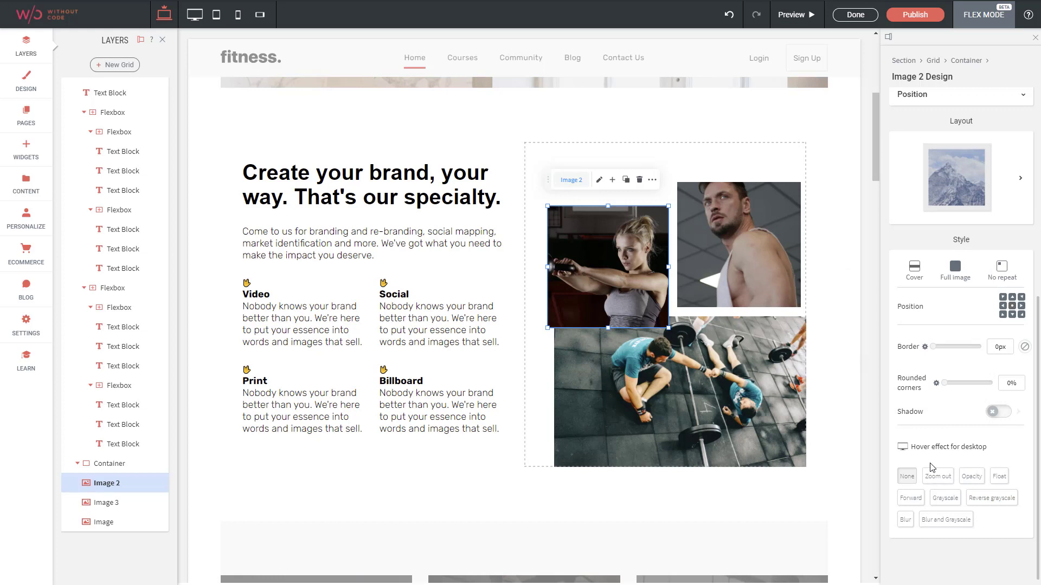
pyautogui.scroll(6, 931, 467)
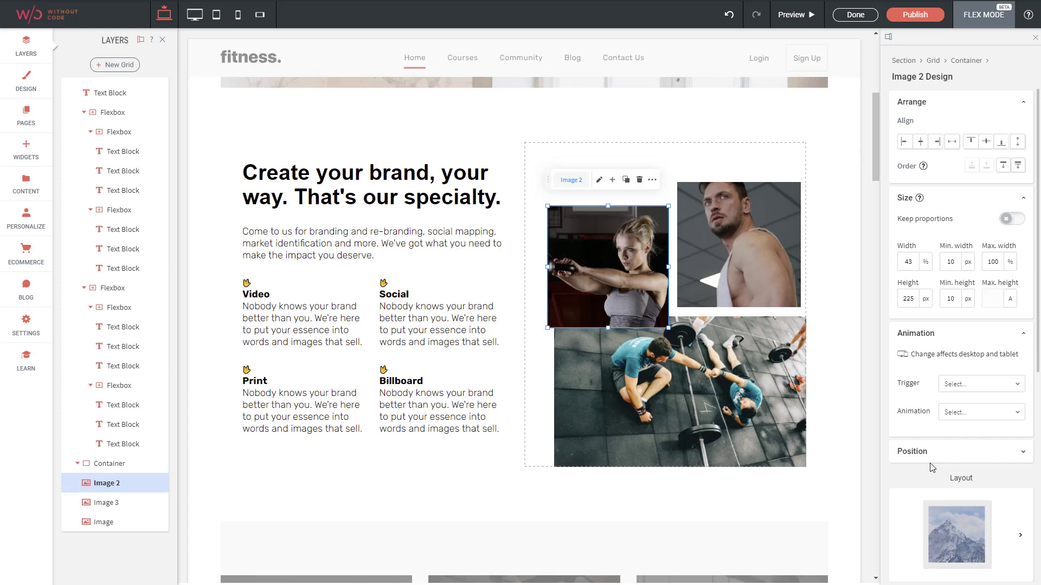